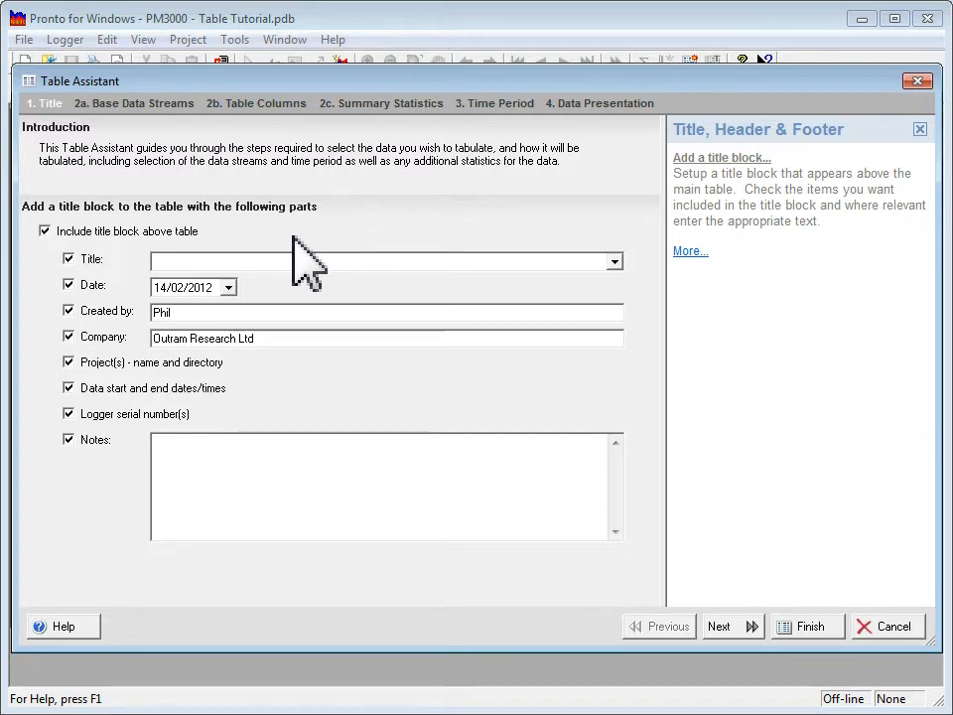
Step: Title the table "10 min mean RMS Volts" and exclude the Created by, Logger serial number(s) and Notes parts from the title block
{"action": "left_click", "coordinate": [210, 261]}
{"action": "type", "text": "10 min mean RMS Volts"}
{"action": "left_click", "coordinate": [70, 311]}
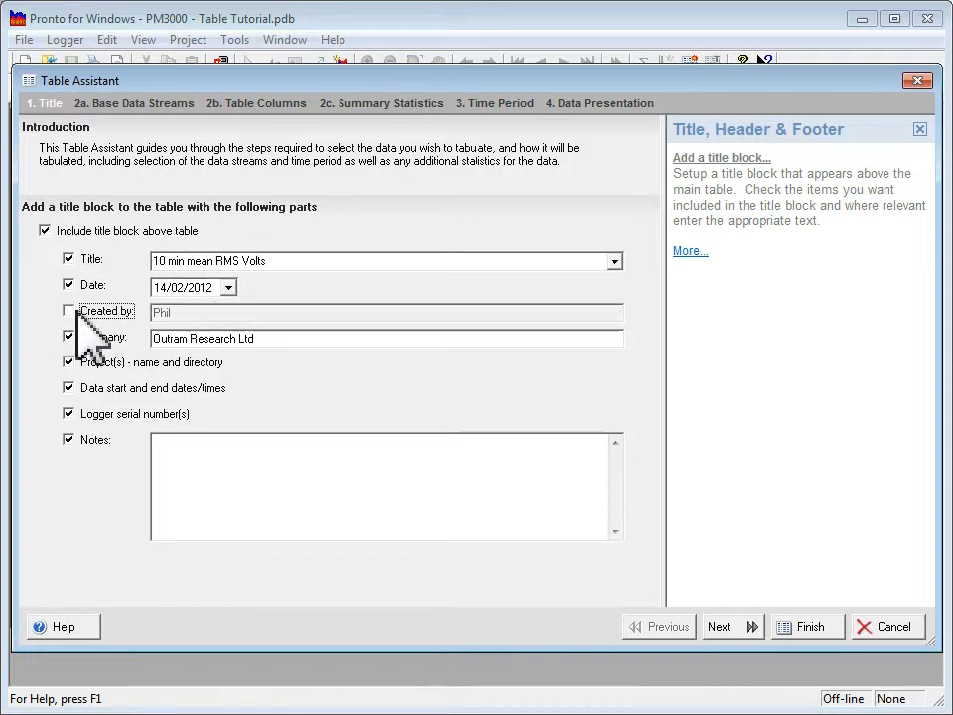
{"action": "left_click", "coordinate": [72, 415]}
{"action": "left_click", "coordinate": [69, 439]}
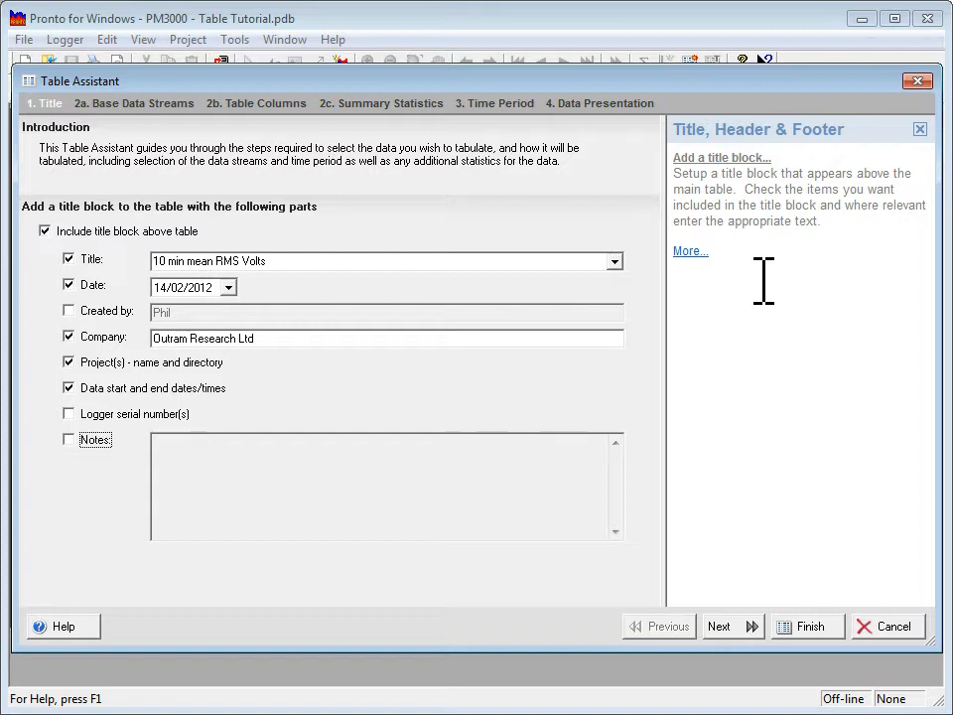
Step: Hide and restore the help panel, and make it narrower
{"action": "left_click", "coordinate": [922, 130]}
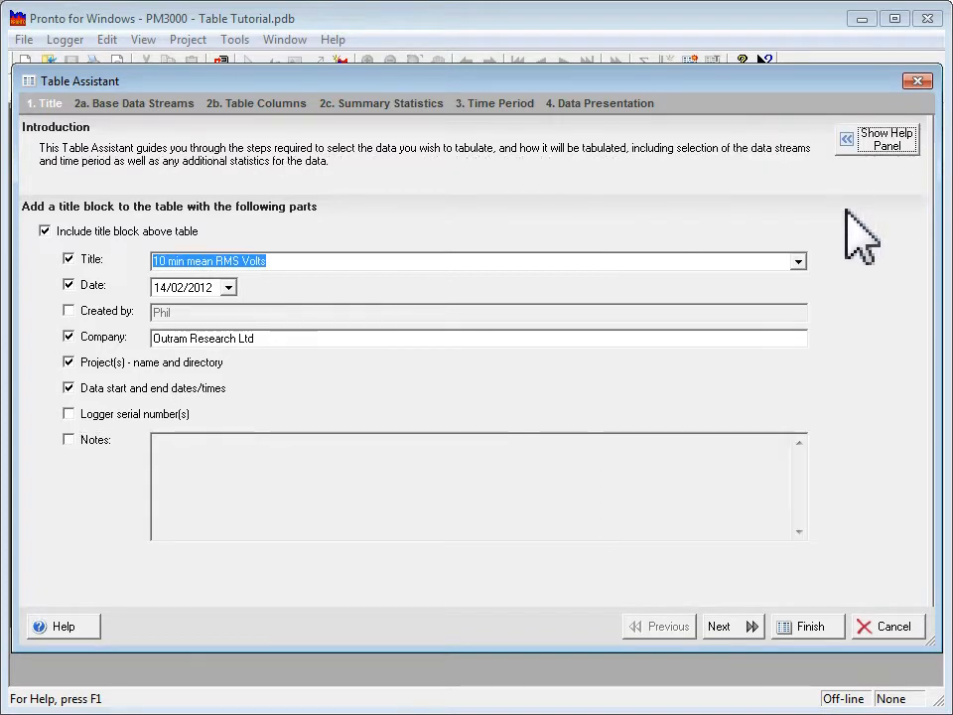
{"action": "left_click", "coordinate": [863, 140]}
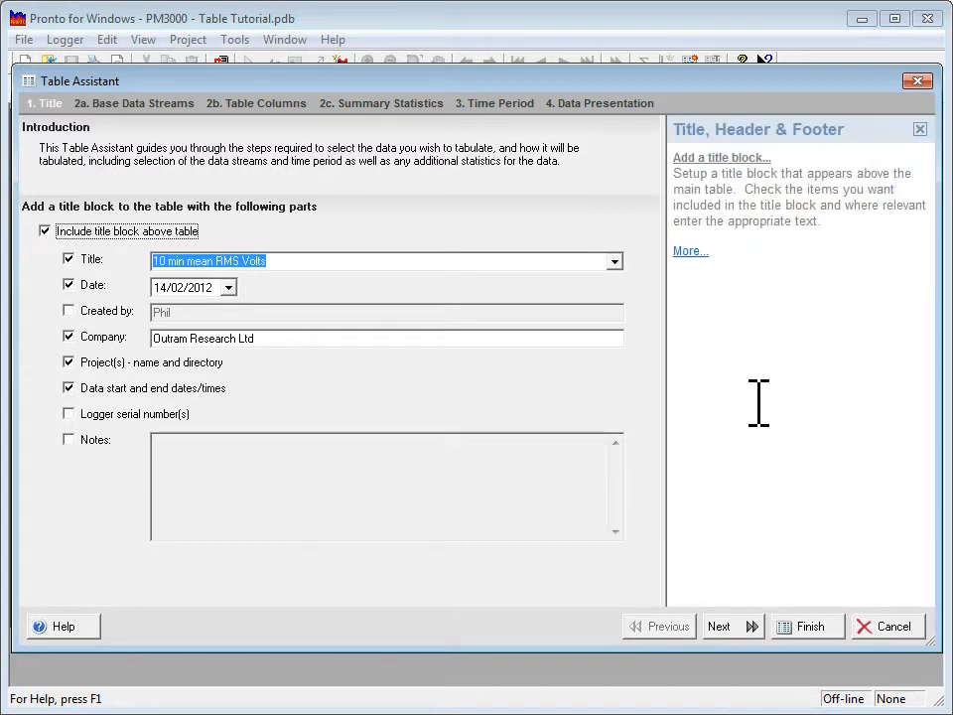
{"action": "mouse_move", "coordinate": [667, 364]}
{"action": "left_mouse_down"}
{"action": "mouse_move", "coordinate": [783, 367]}
{"action": "mouse_move", "coordinate": [743, 370]}
{"action": "left_mouse_up"}
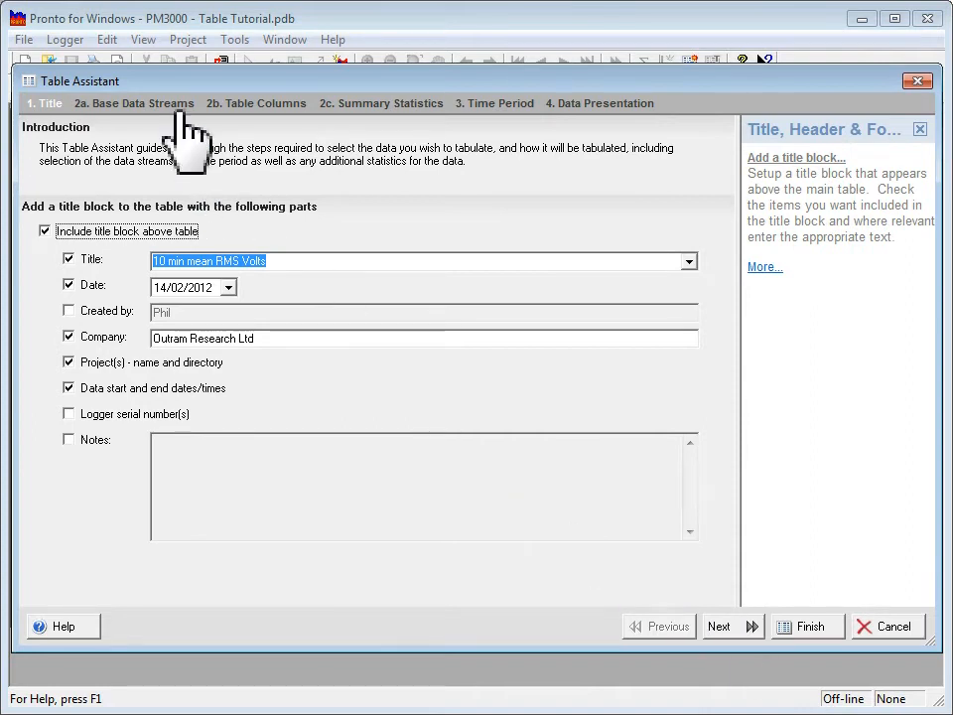
Step: Group the base data streams by Type and select all the Voltage AC streams
{"action": "left_click", "coordinate": [731, 626]}
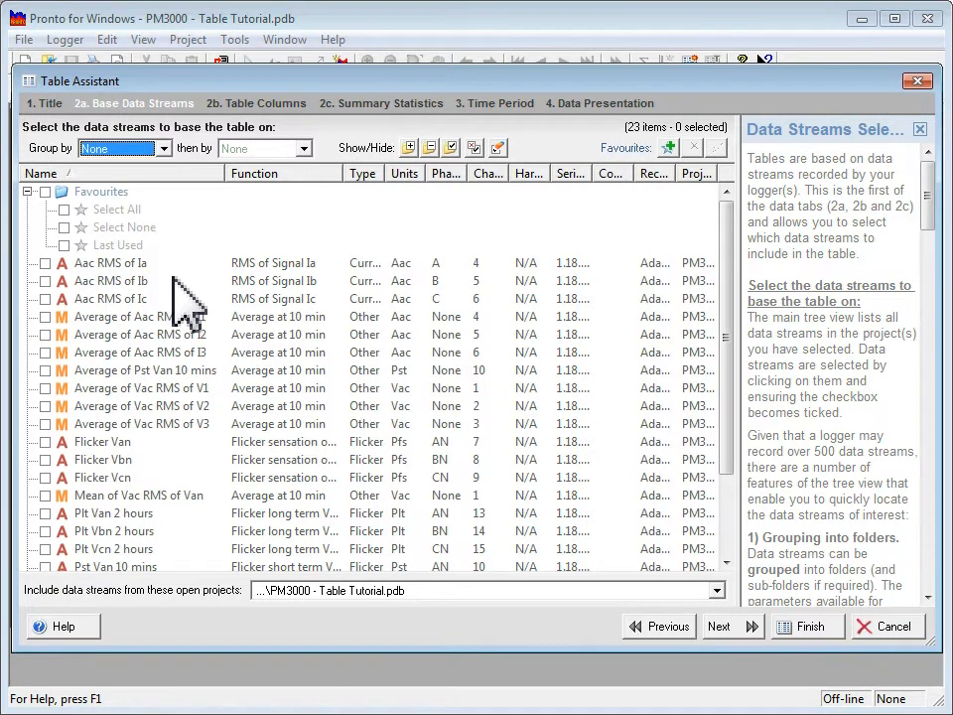
{"action": "left_click", "coordinate": [165, 150]}
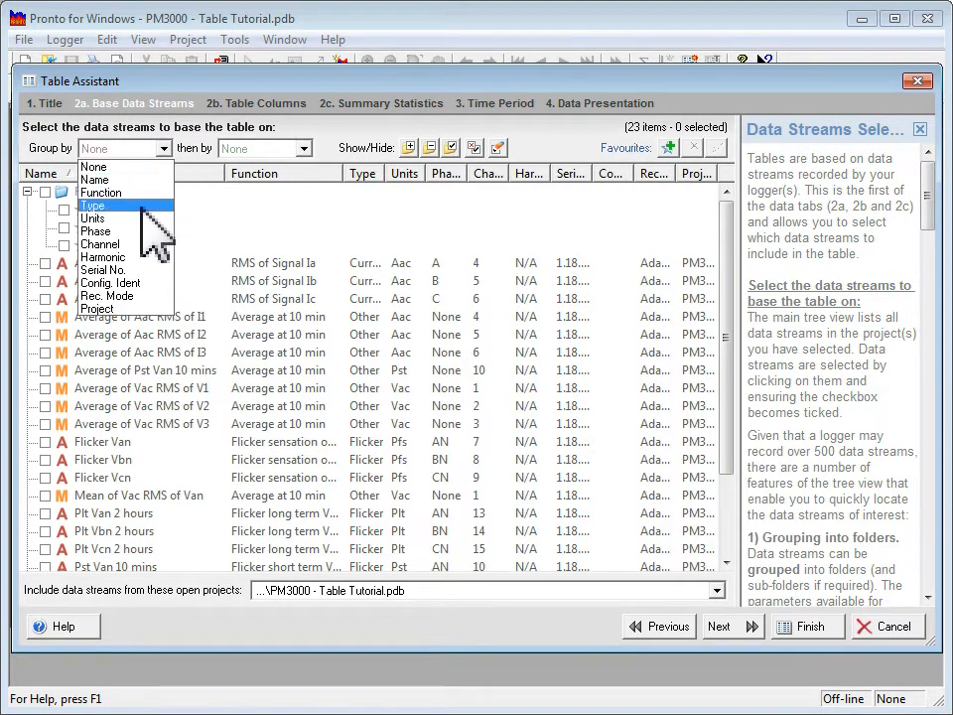
{"action": "left_click", "coordinate": [141, 207]}
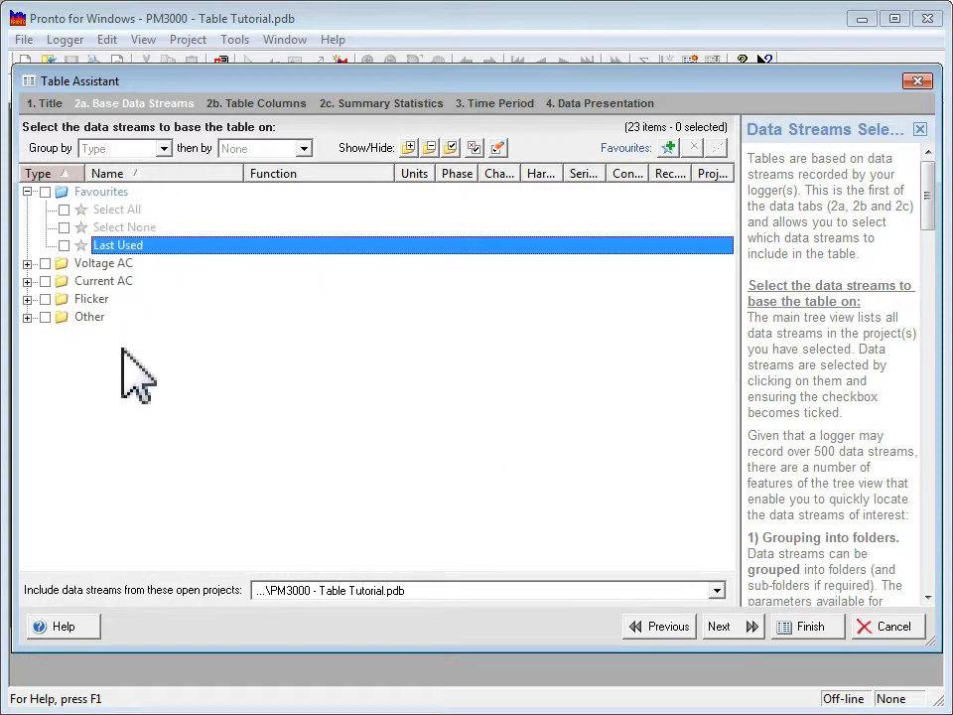
{"action": "left_click", "coordinate": [27, 263]}
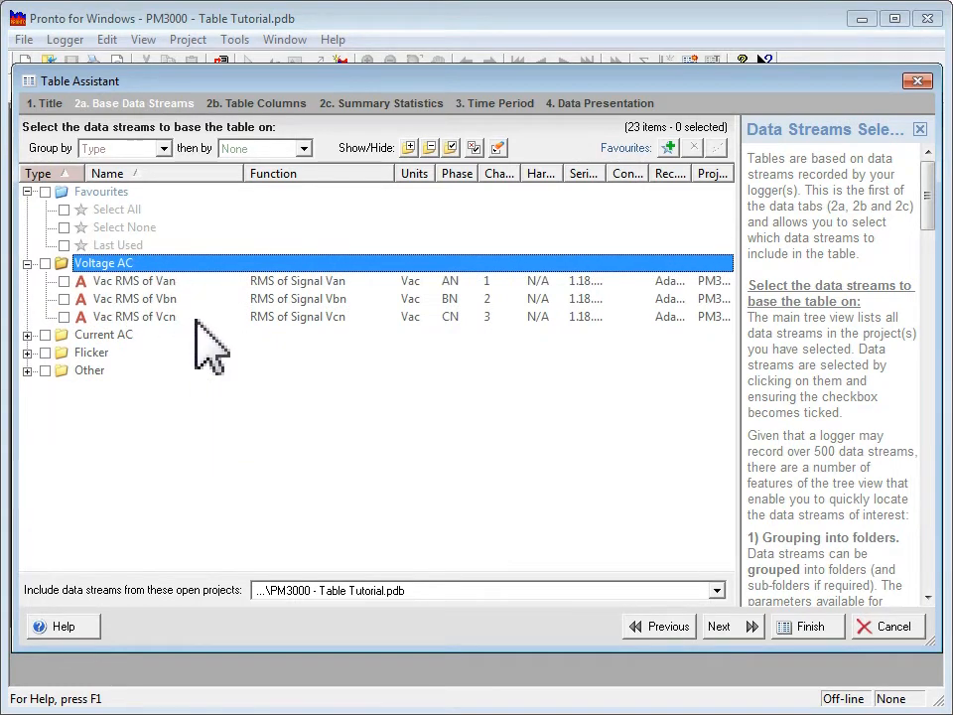
{"action": "left_click", "coordinate": [44, 263]}
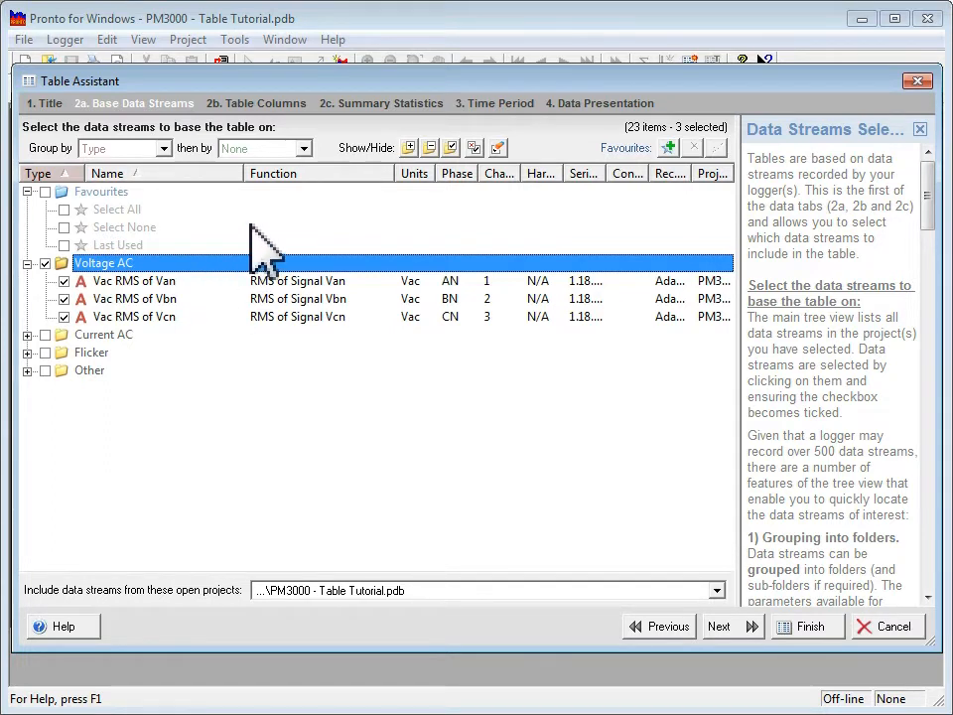
Step: Replace the First Value table columns with Mean columns for all three Vac RMS data streams
{"action": "left_click", "coordinate": [269, 105]}
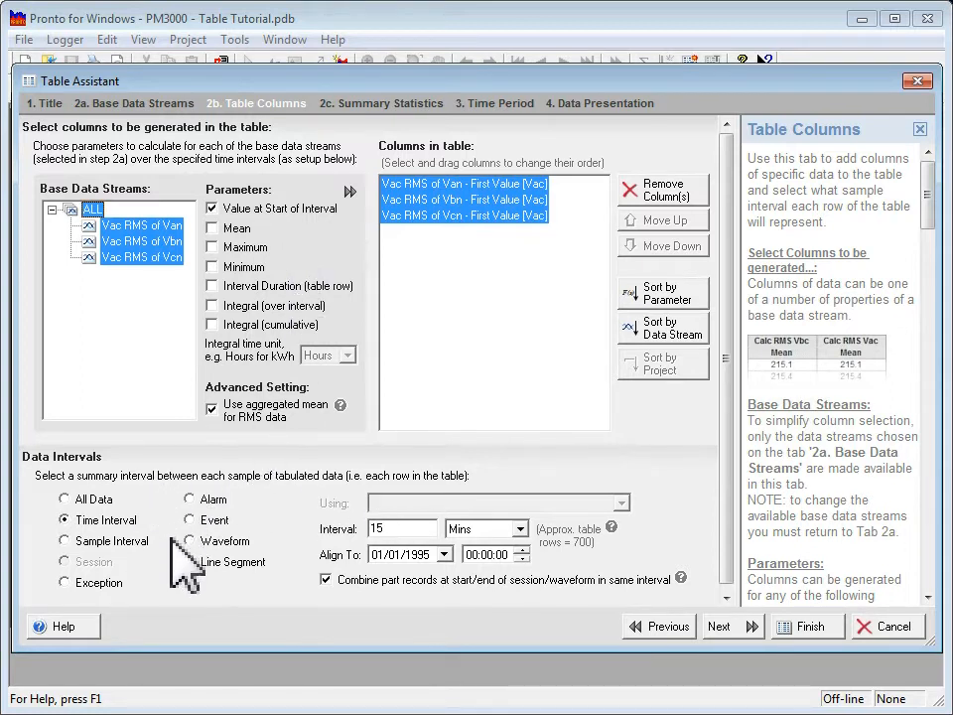
{"action": "left_click", "coordinate": [494, 242]}
{"action": "left_click_drag", "start_coordinate": [530, 252], "coordinate": [463, 171]}
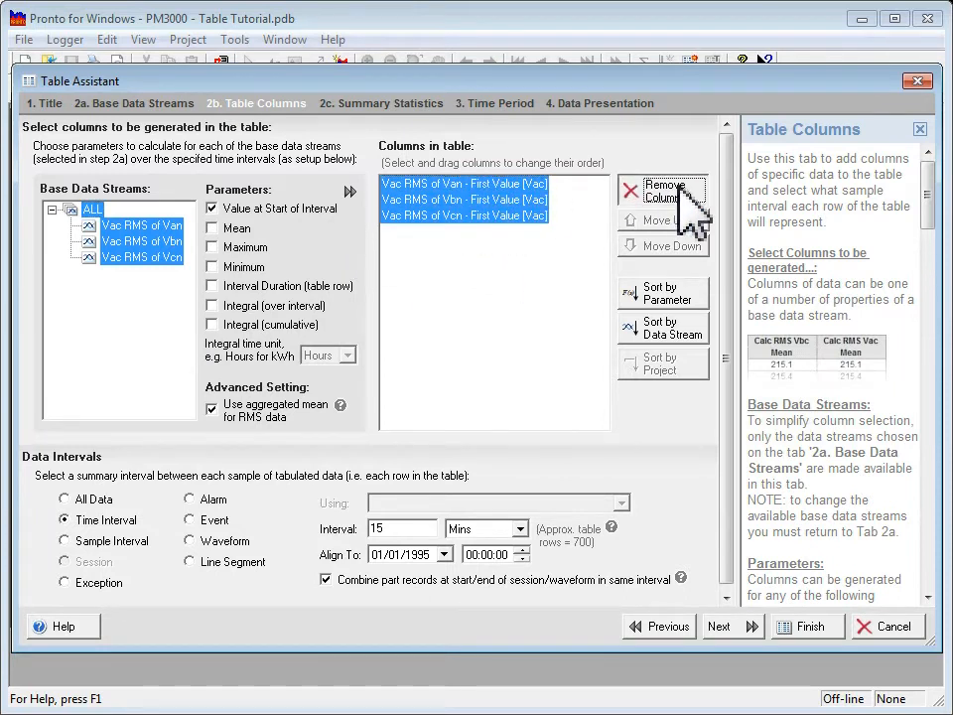
{"action": "left_click", "coordinate": [638, 199]}
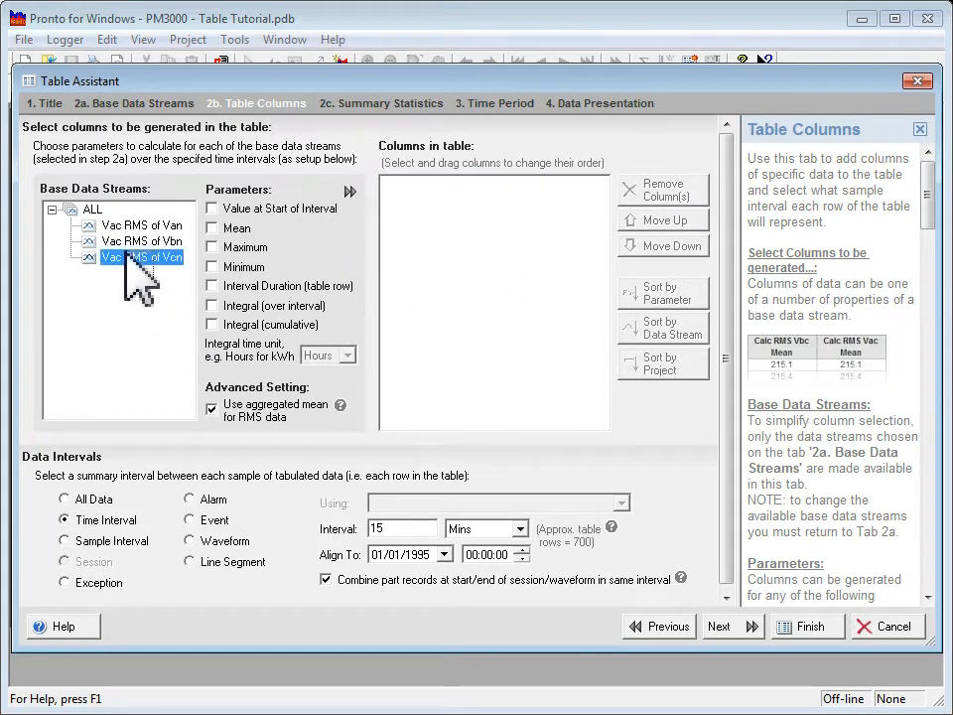
{"action": "left_click", "coordinate": [239, 228]}
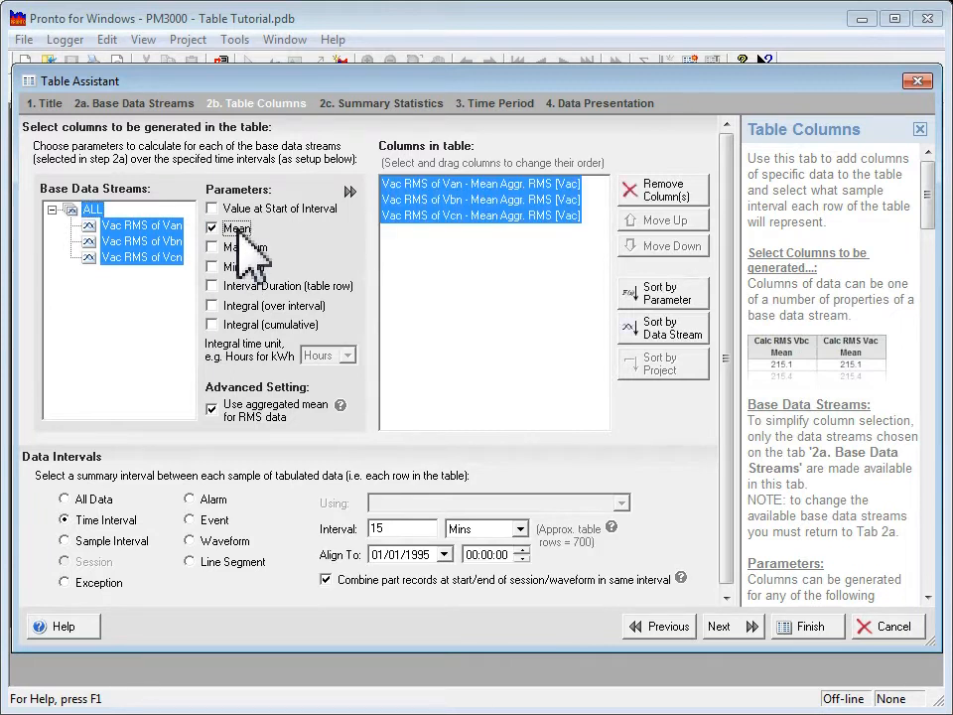
{"action": "left_click", "coordinate": [527, 270]}
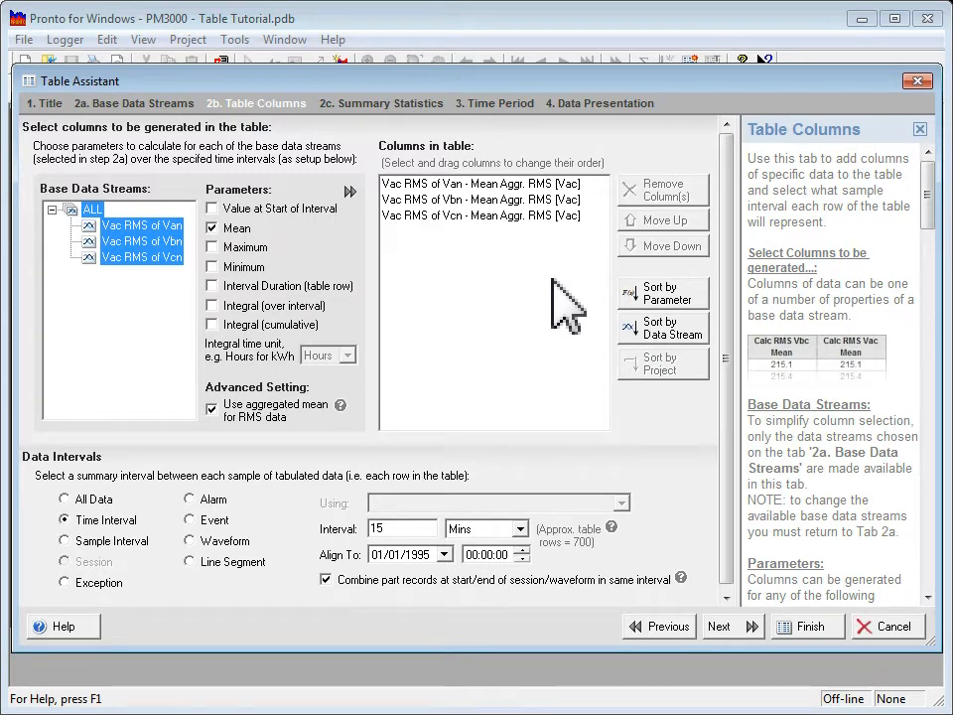
Step: Add a Maximum column for the Vac RMS of Vcn data stream only
{"action": "left_click", "coordinate": [179, 261]}
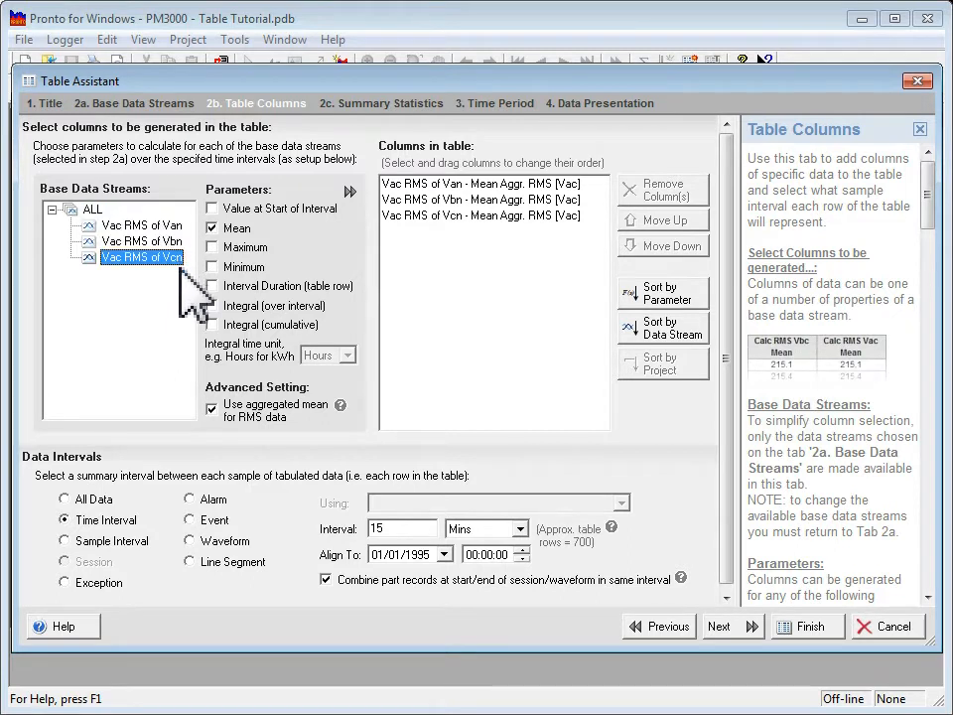
{"action": "left_click", "coordinate": [263, 250]}
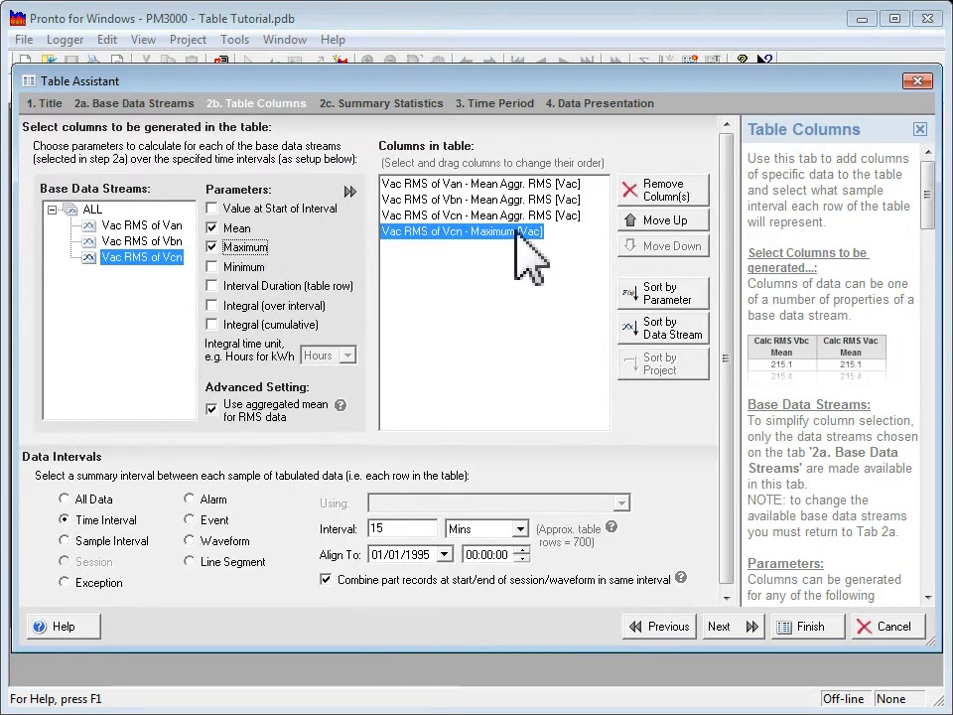
{"action": "left_click", "coordinate": [549, 298]}
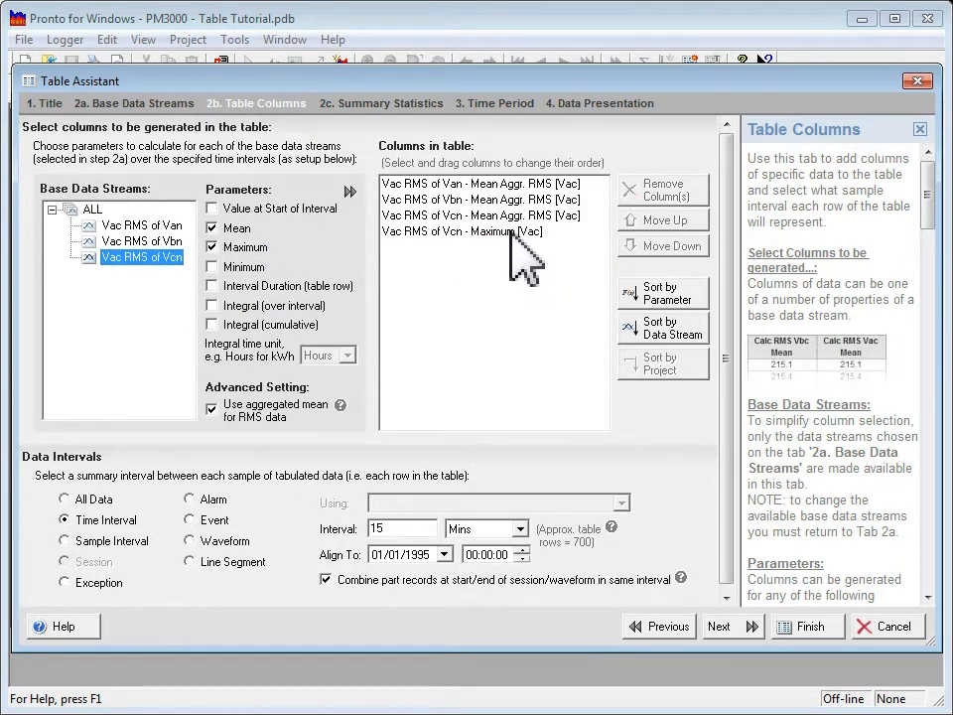
Step: Move the Vcn Maximum column to the head of the column order, and remove it from the table
{"action": "left_click_drag", "start_coordinate": [511, 231], "coordinate": [510, 184]}
{"action": "left_click", "coordinate": [549, 339]}
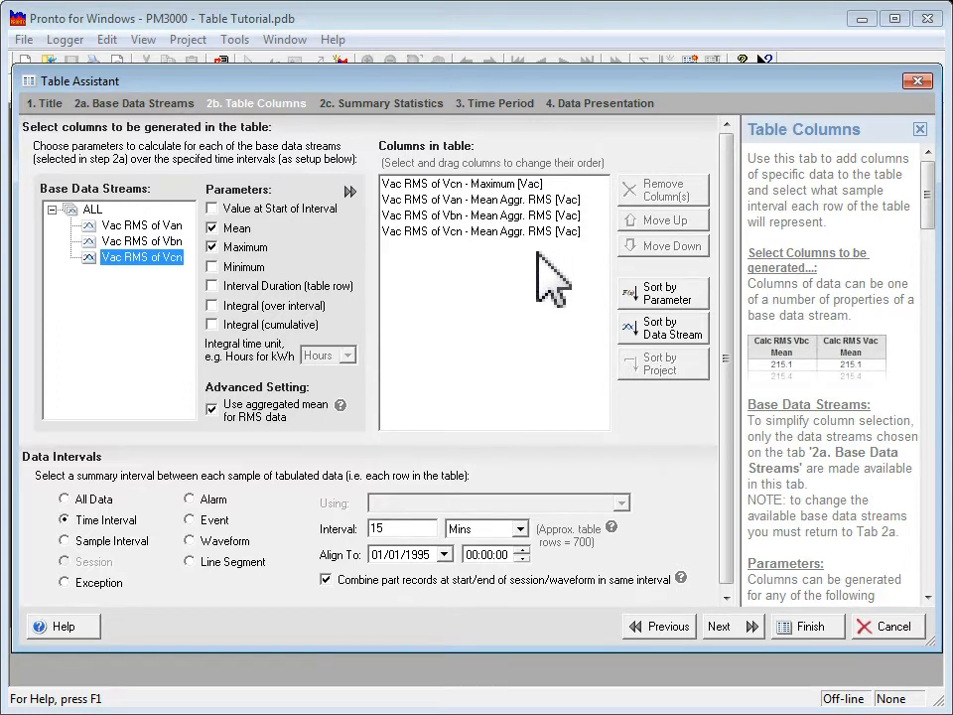
{"action": "left_click", "coordinate": [533, 185]}
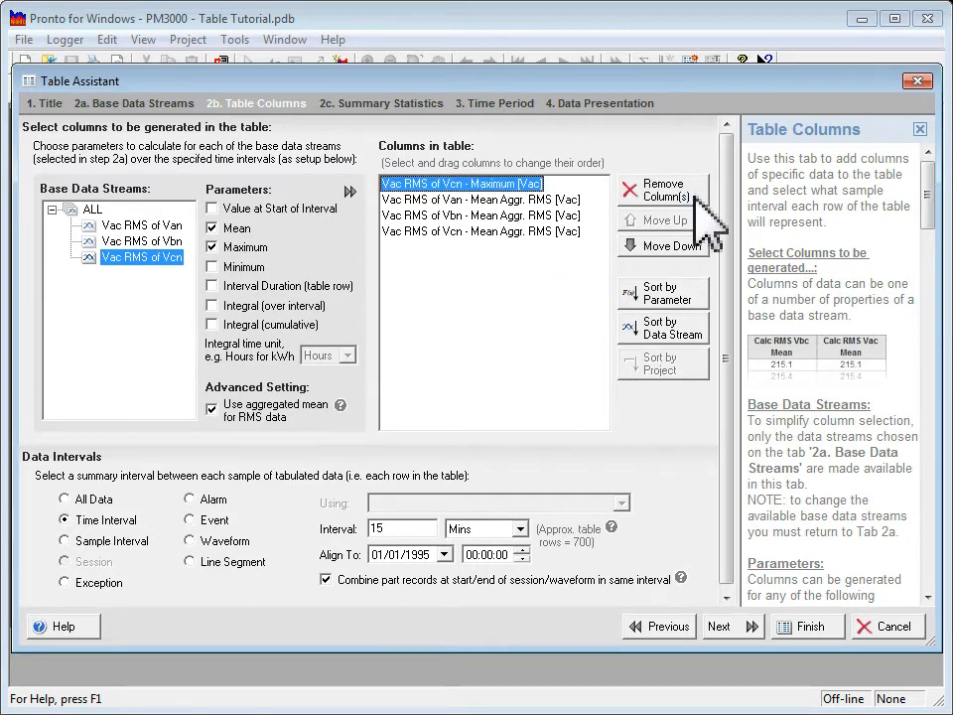
{"action": "left_click", "coordinate": [238, 245]}
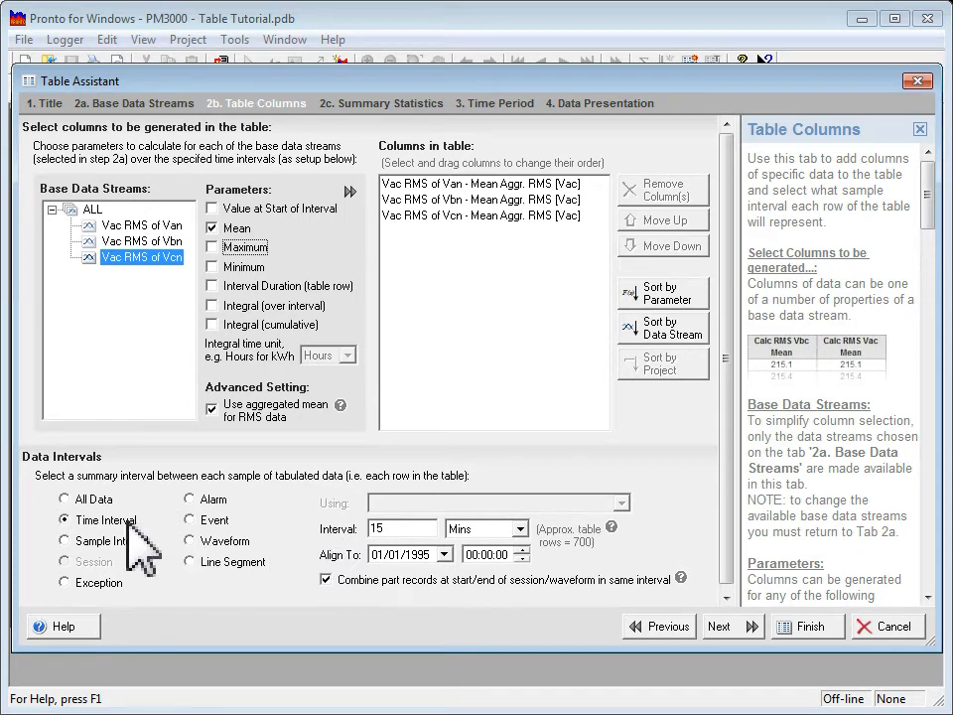
Step: Set the table's time interval to 10 minutes and turn off the Maximum and Minimum summary statistics
{"action": "double_click", "coordinate": [403, 528]}
{"action": "type", "text": "10"}
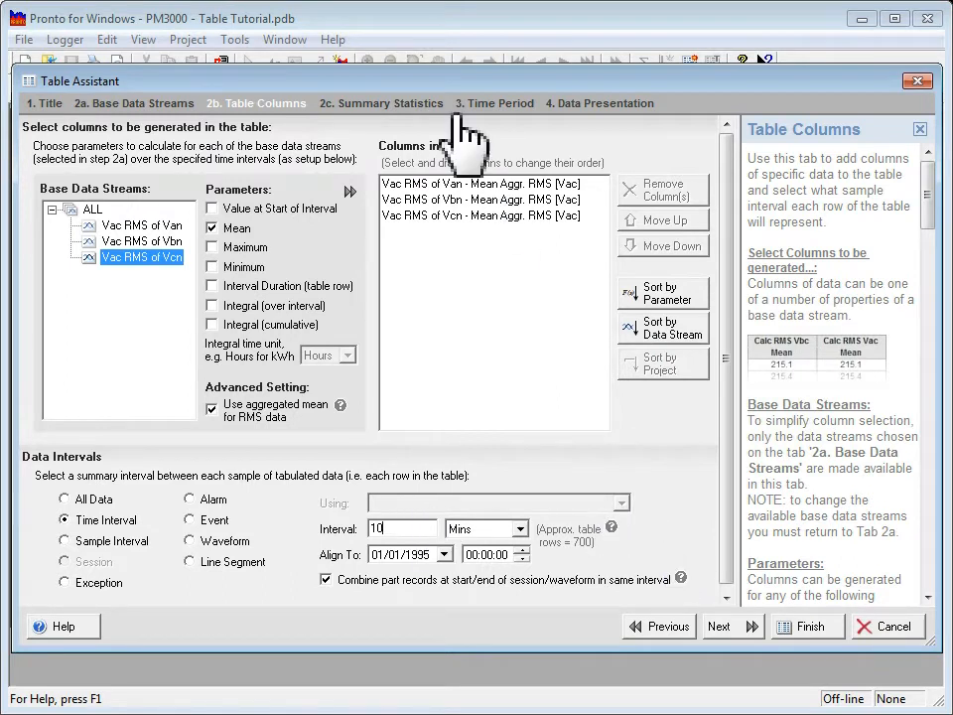
{"action": "left_click", "coordinate": [414, 106]}
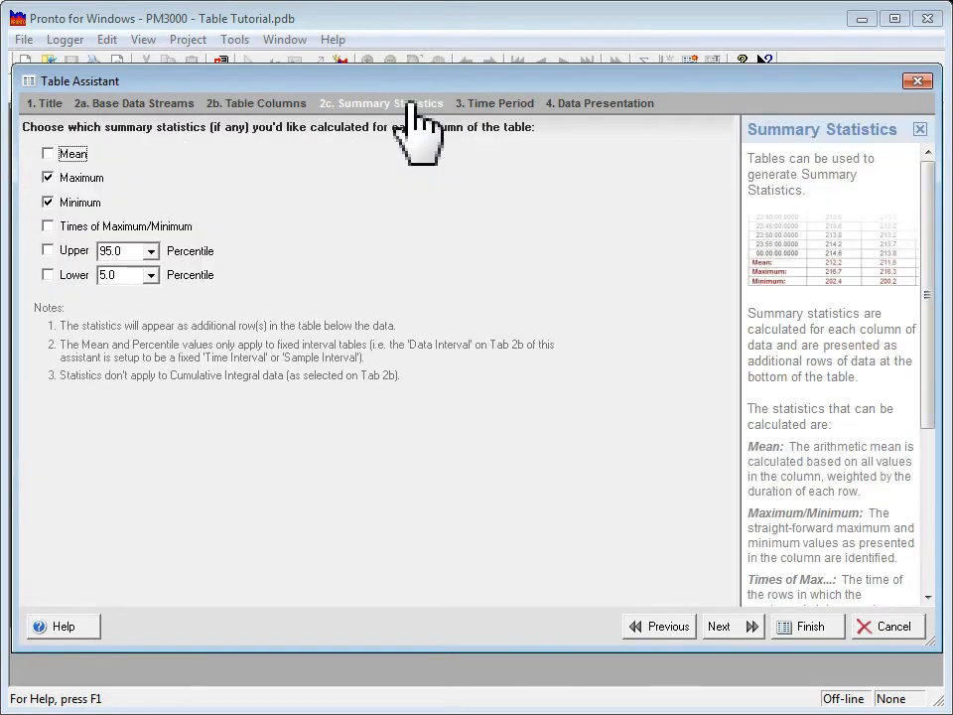
{"action": "left_click", "coordinate": [79, 178]}
{"action": "left_click", "coordinate": [78, 202]}
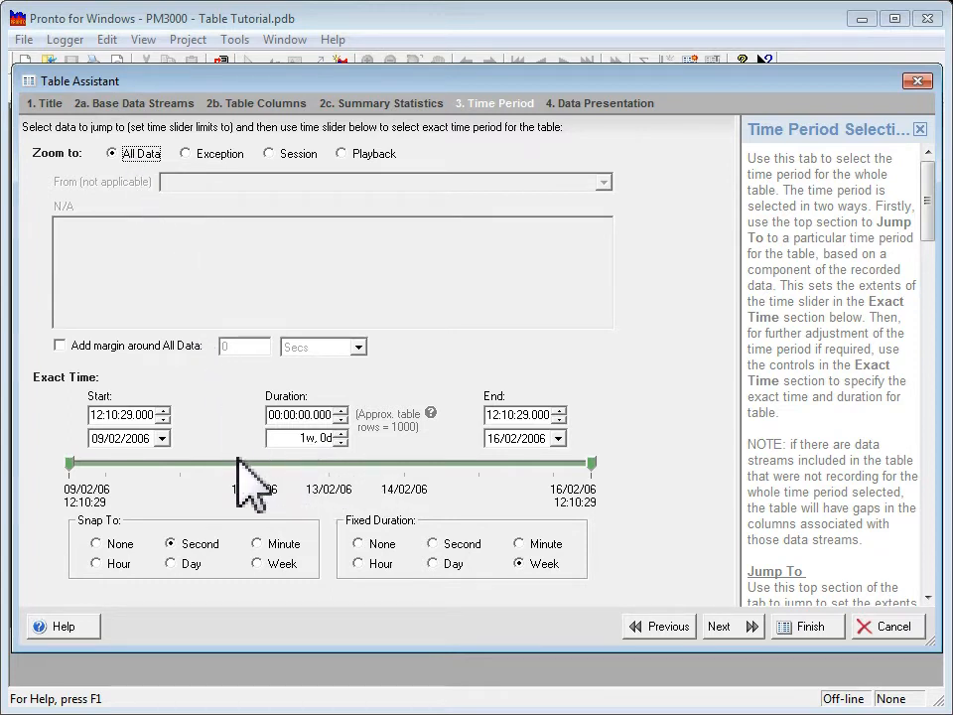
Step: Move the start of the time period to 13/02/2006 with snapping to whole days
{"action": "left_click", "coordinate": [70, 463]}
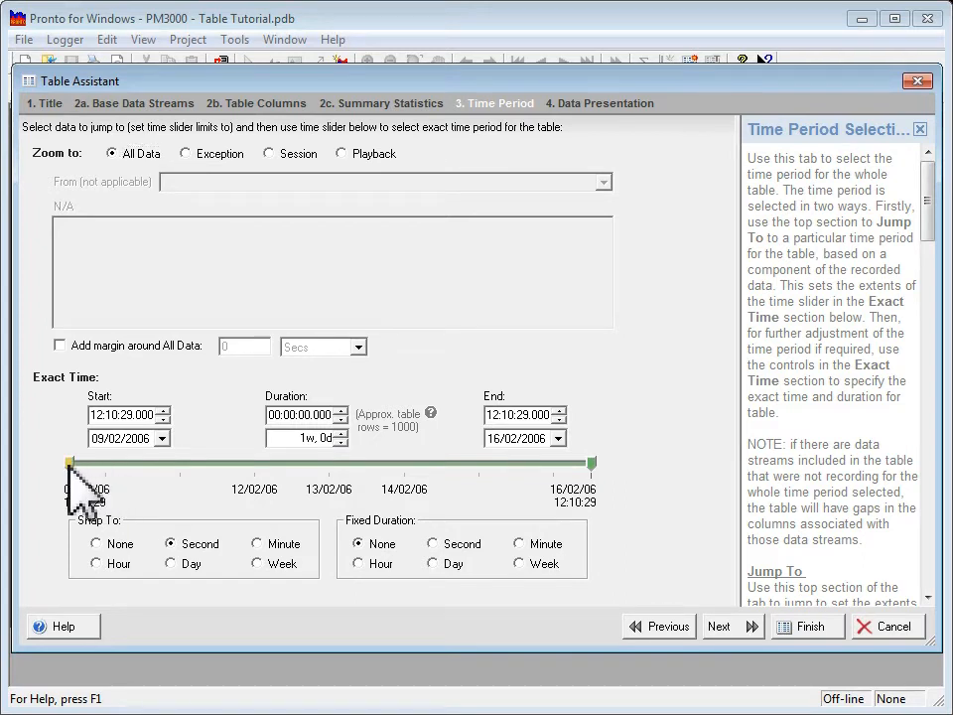
{"action": "left_click_drag", "start_coordinate": [69, 463], "coordinate": [214, 462]}
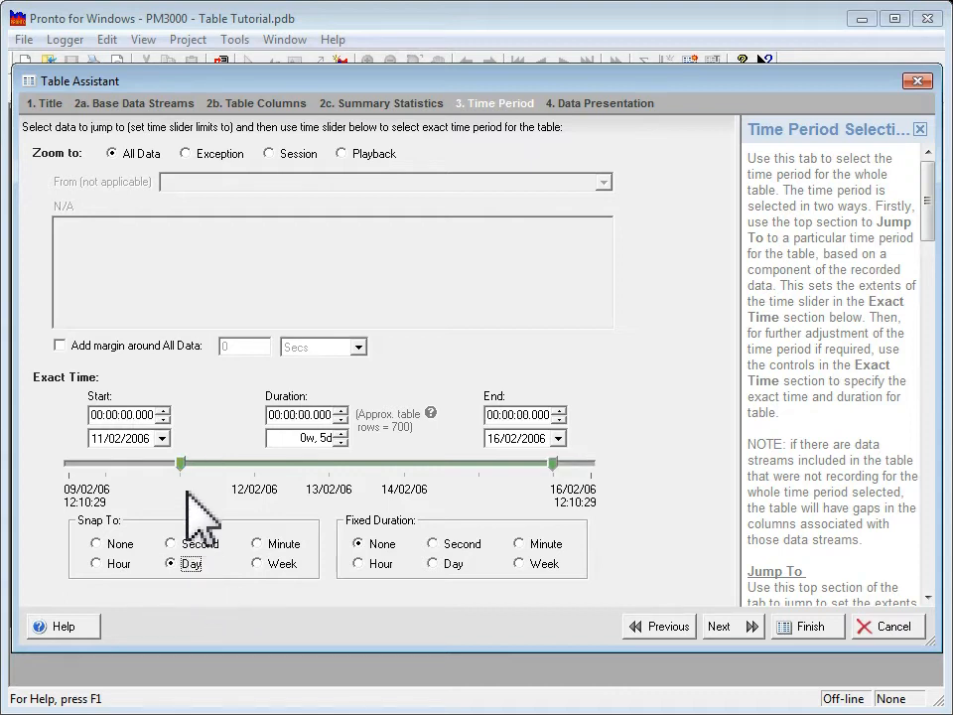
{"action": "left_click_drag", "start_coordinate": [179, 463], "coordinate": [329, 475]}
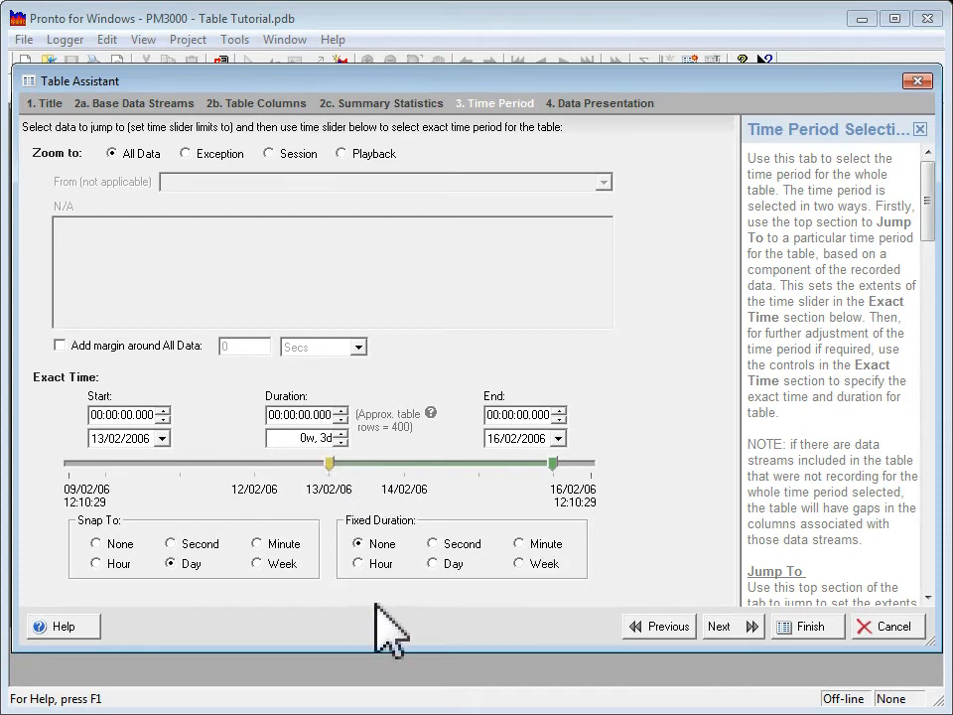
Step: Try a fixed one-day duration shifted earlier on the time slider, and restore the one-week period from 09/02/2006 to 16/02/2006
{"action": "left_click", "coordinate": [443, 569]}
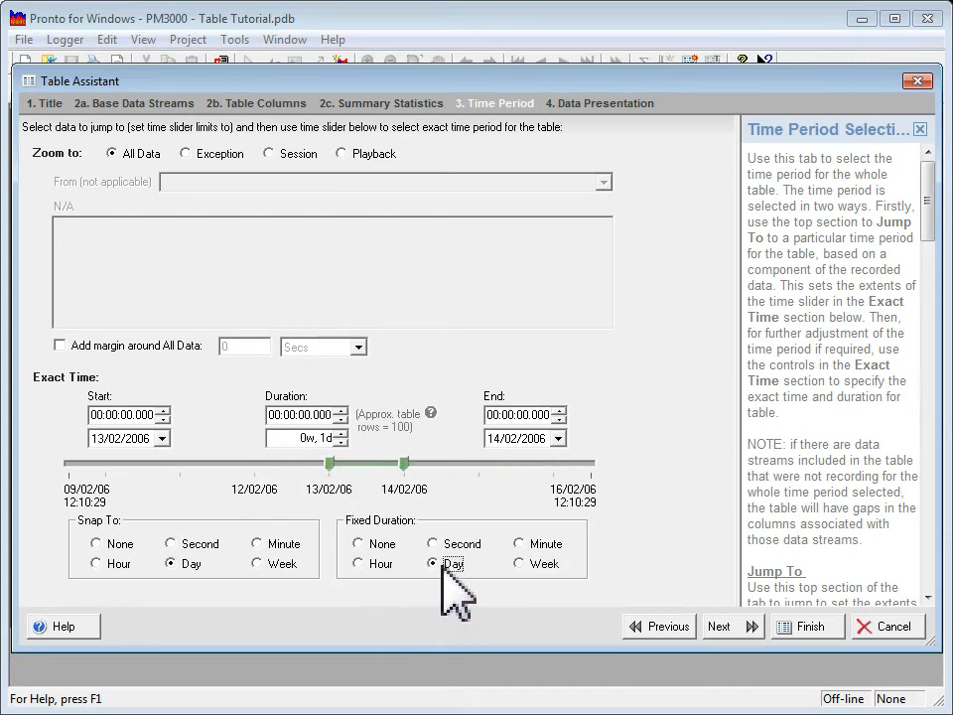
{"action": "left_click_drag", "start_coordinate": [328, 467], "coordinate": [121, 464]}
{"action": "left_click", "coordinate": [527, 564]}
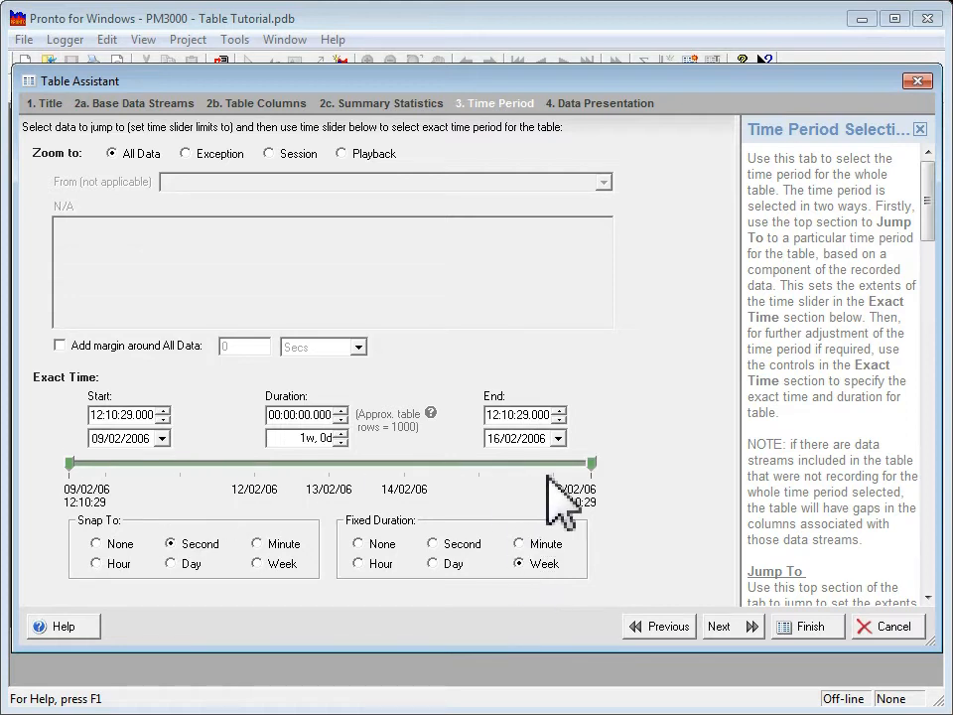
Step: Add row numbers to the main data and set the table font, unlinked from the title block font, to Arial Regular size 8
{"action": "left_click", "coordinate": [599, 106]}
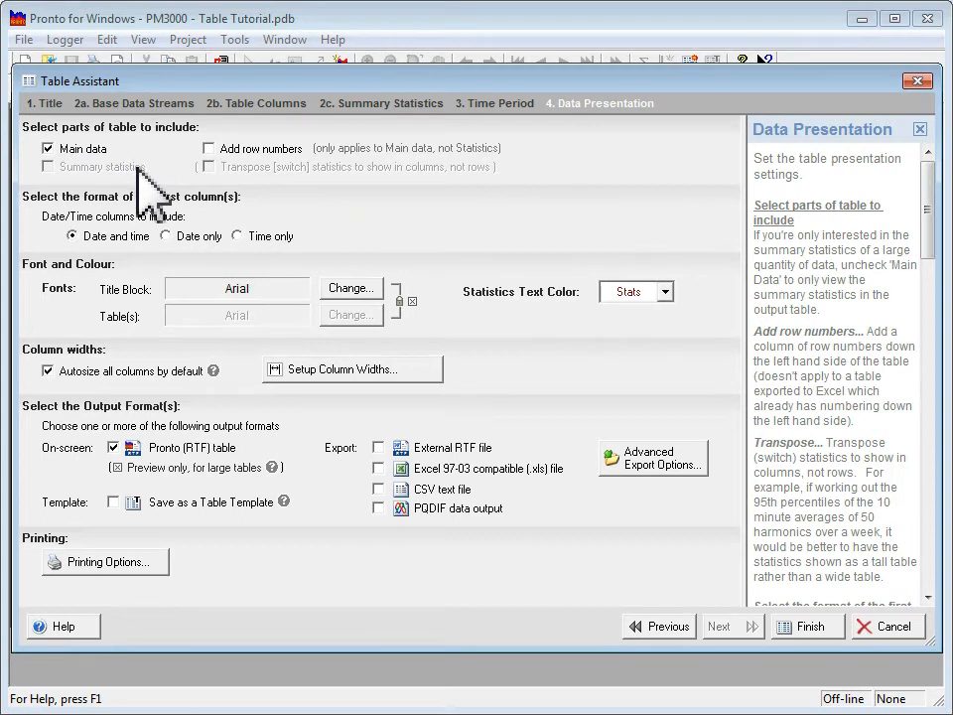
{"action": "left_click", "coordinate": [250, 149]}
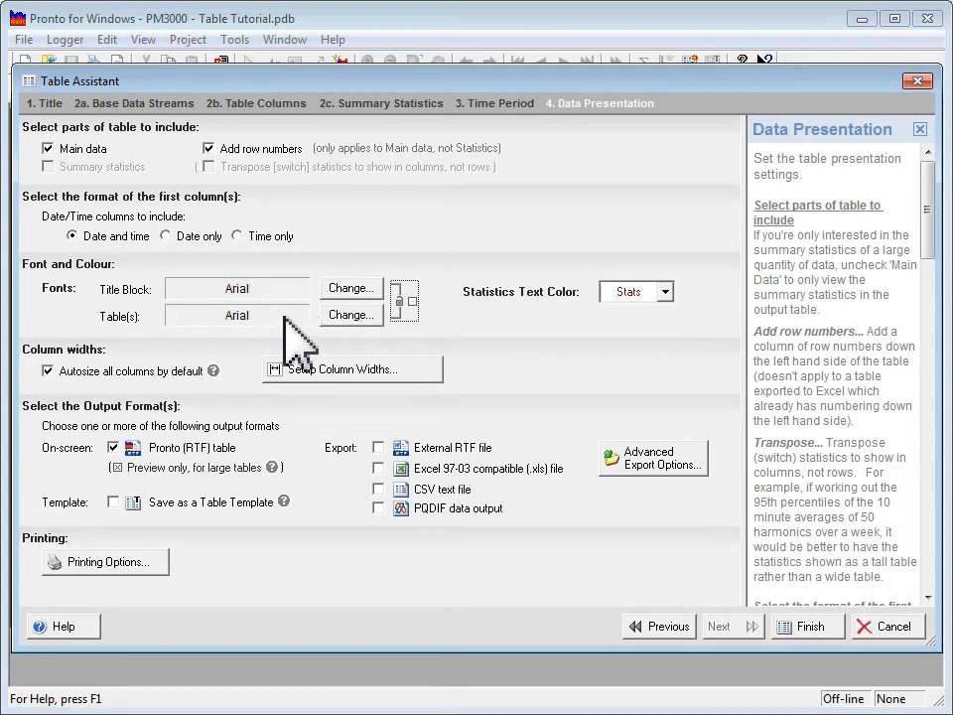
{"action": "left_click", "coordinate": [356, 316]}
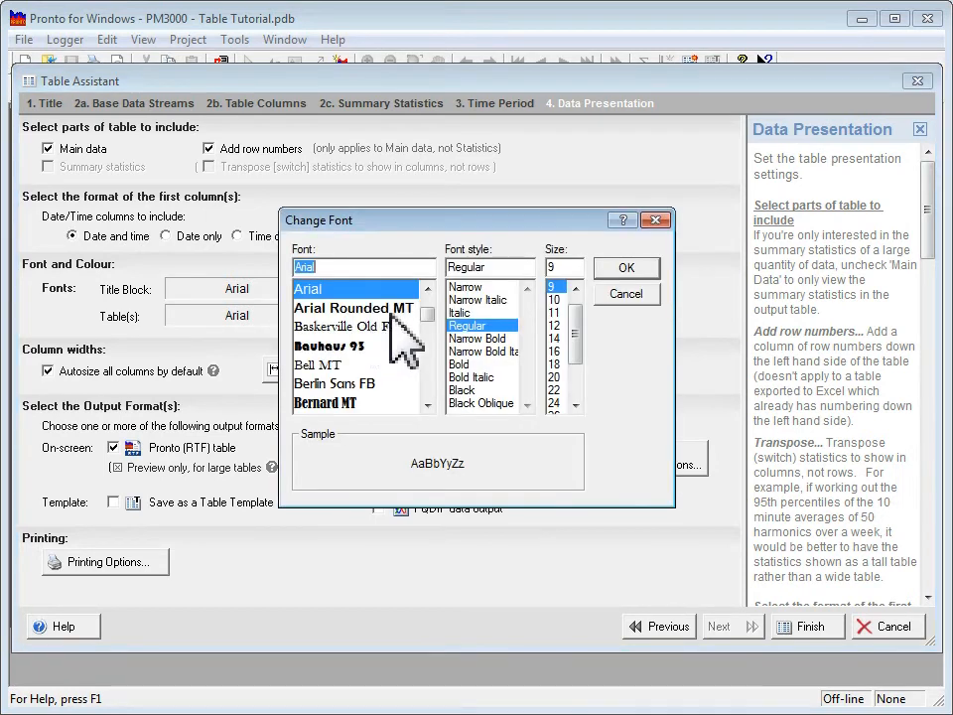
{"action": "left_click", "coordinate": [576, 289]}
{"action": "left_click", "coordinate": [558, 287]}
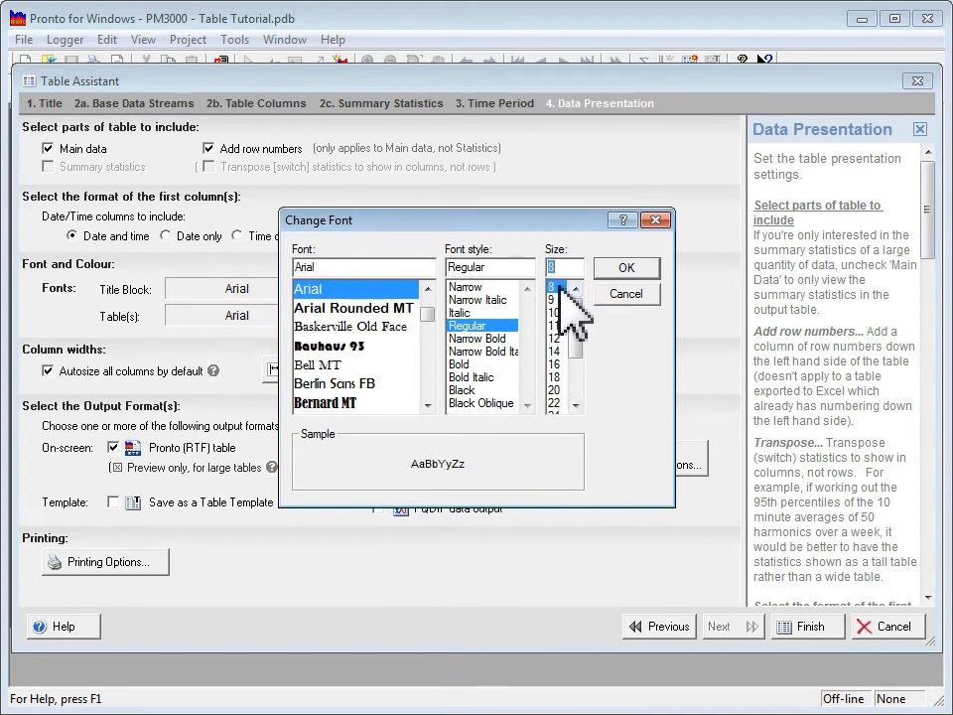
{"action": "left_click", "coordinate": [619, 268]}
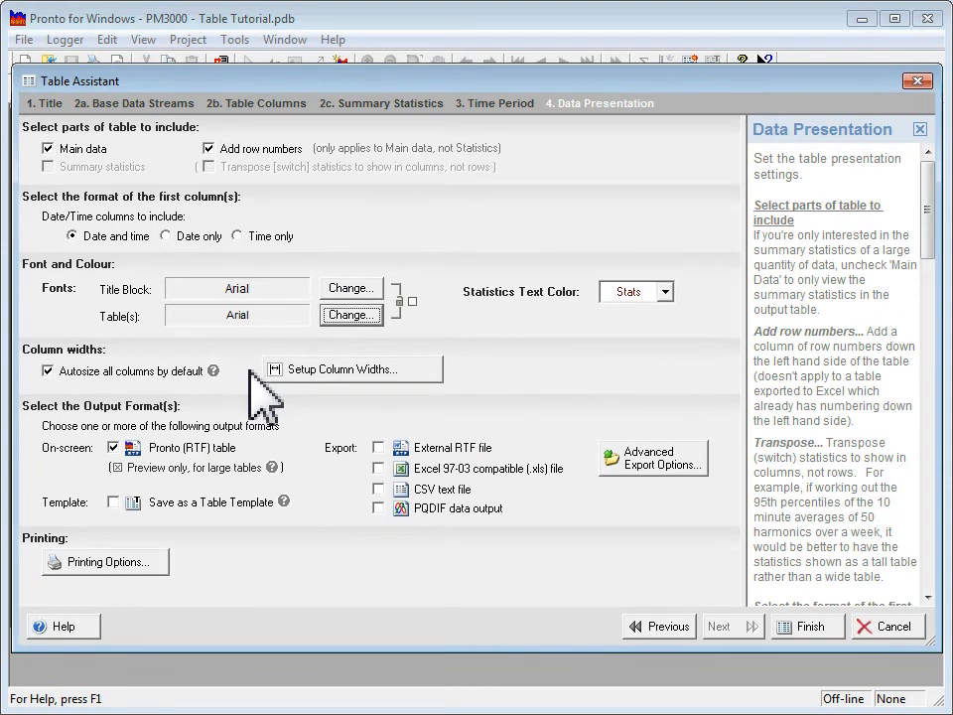
Step: Try widening the Vac RMS of Vbn column in the main data table's column width setup, and discard the change
{"action": "left_click", "coordinate": [424, 372]}
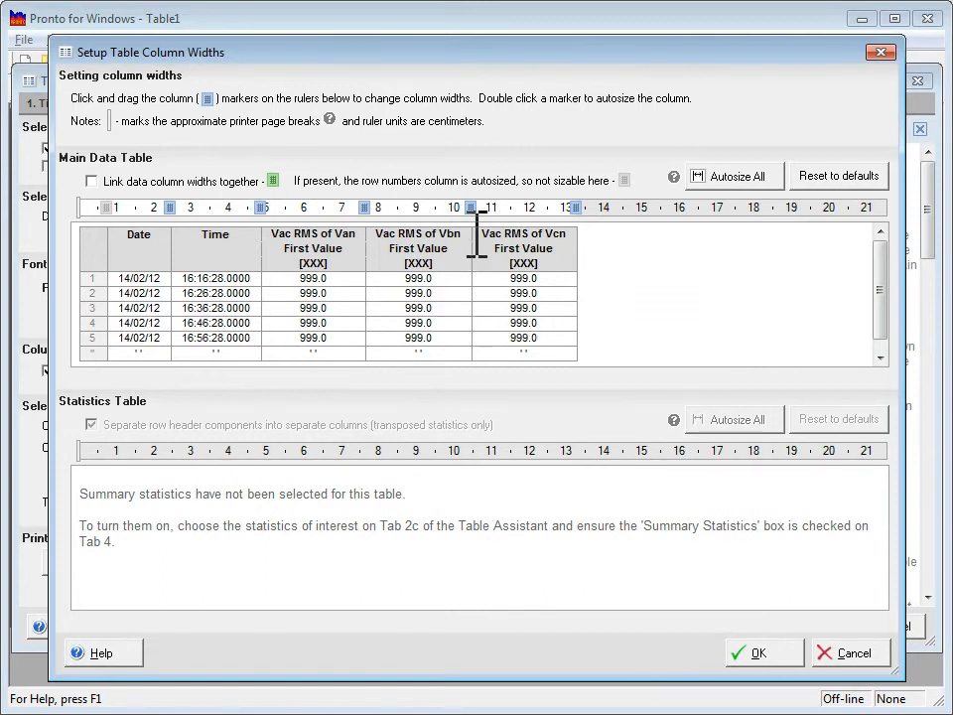
{"action": "left_click_drag", "start_coordinate": [468, 206], "coordinate": [553, 207]}
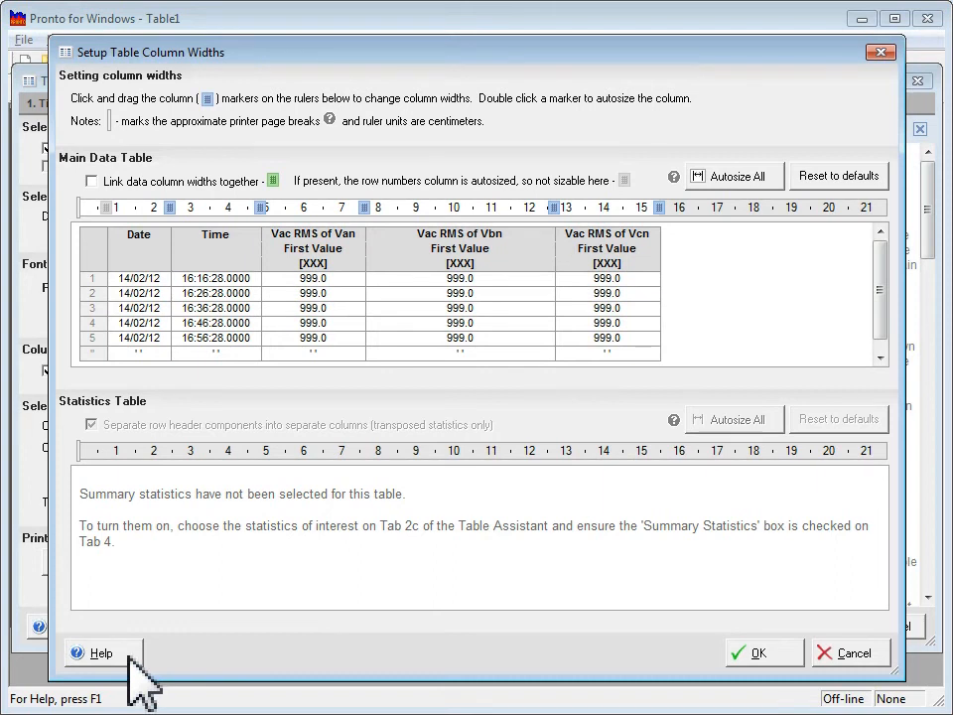
{"action": "left_click", "coordinate": [847, 654]}
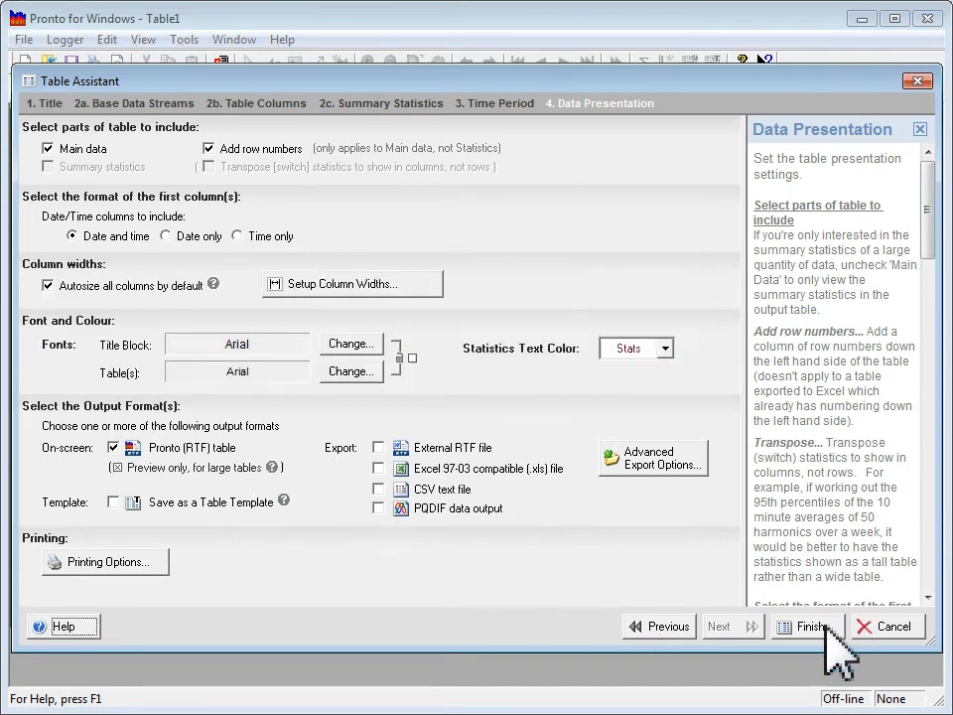
Step: Finish the assistant to generate the on-screen table of 10-minute mean RMS volts and look through its rows
{"action": "left_click", "coordinate": [827, 627]}
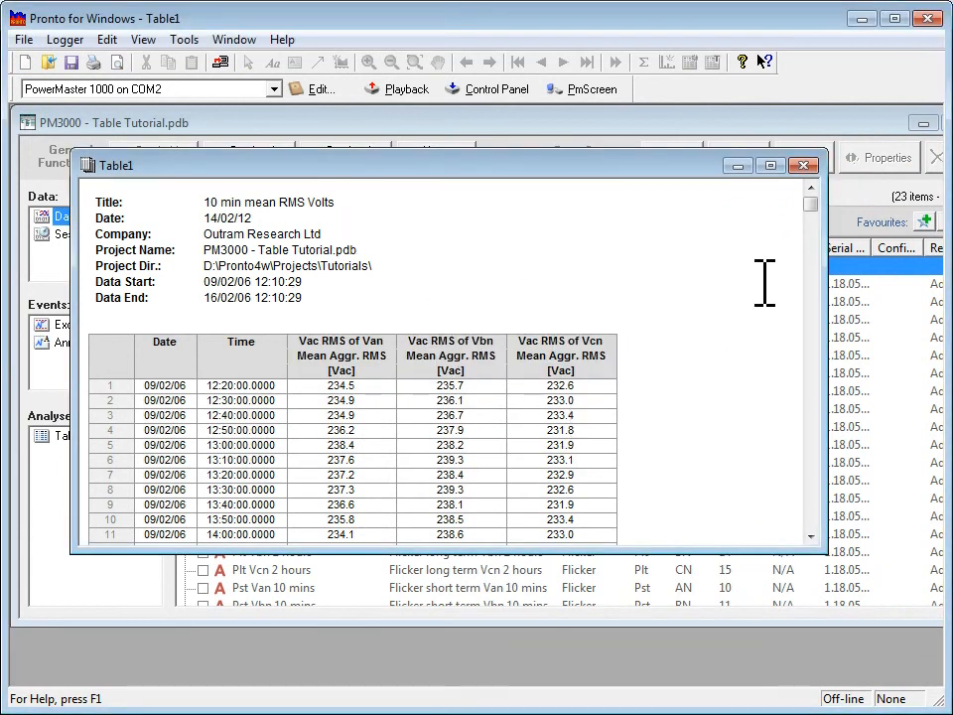
{"action": "left_click_drag", "start_coordinate": [816, 203], "coordinate": [749, 207]}
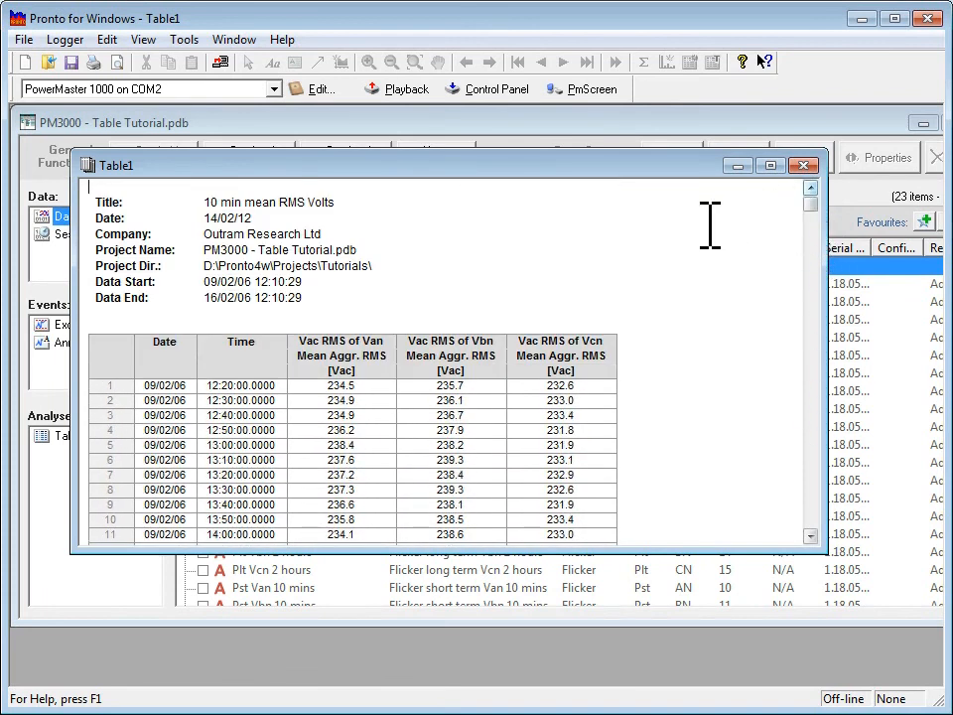
Step: Reopen the generated table's settings for editing and leave them without making changes
{"action": "right_click", "coordinate": [519, 414]}
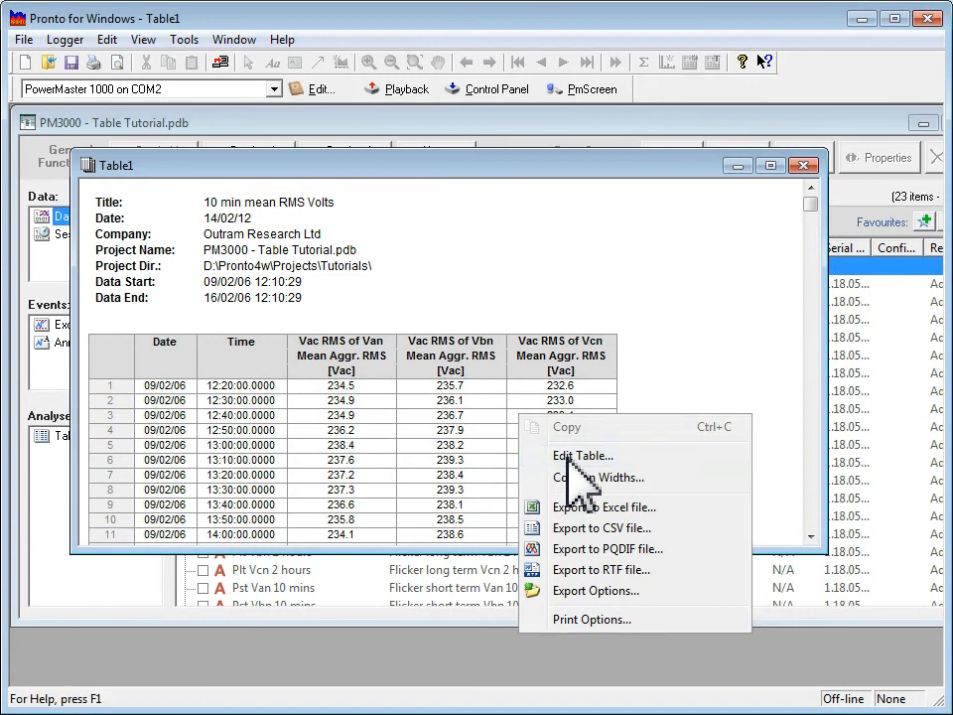
{"action": "left_click", "coordinate": [567, 457]}
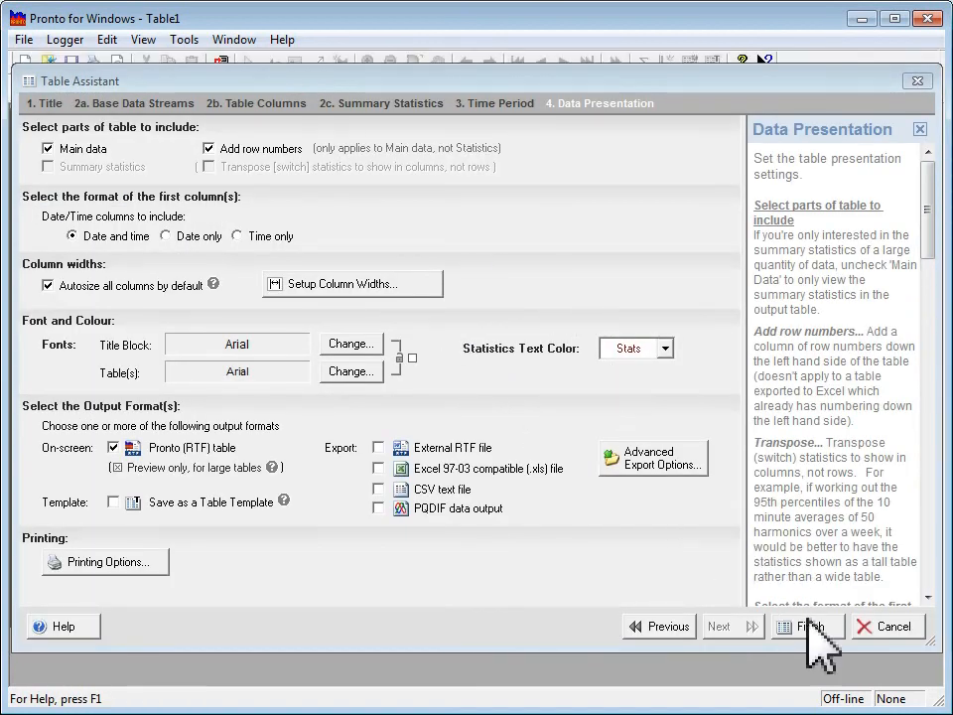
{"action": "left_click", "coordinate": [887, 627]}
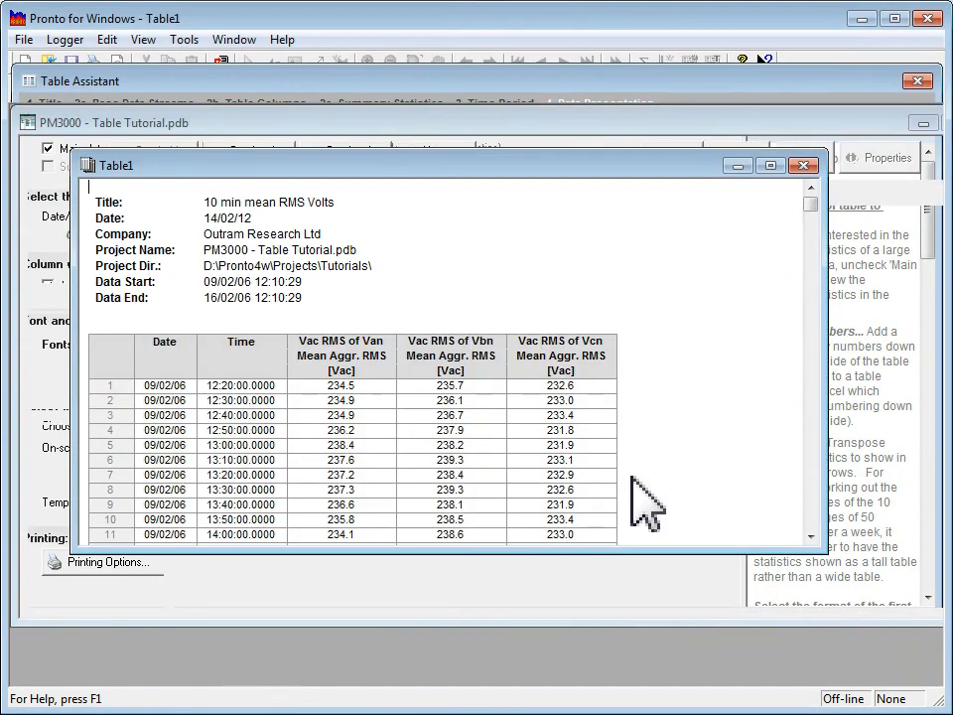
Step: Save the table in the PM3000 - Table Tutorial.pdb project under the name "10 min mean RMS Volts"
{"action": "left_click", "coordinate": [72, 63]}
{"action": "key", "text": "Tab"}
{"action": "type", "text": "10 min mean RMS Volts"}
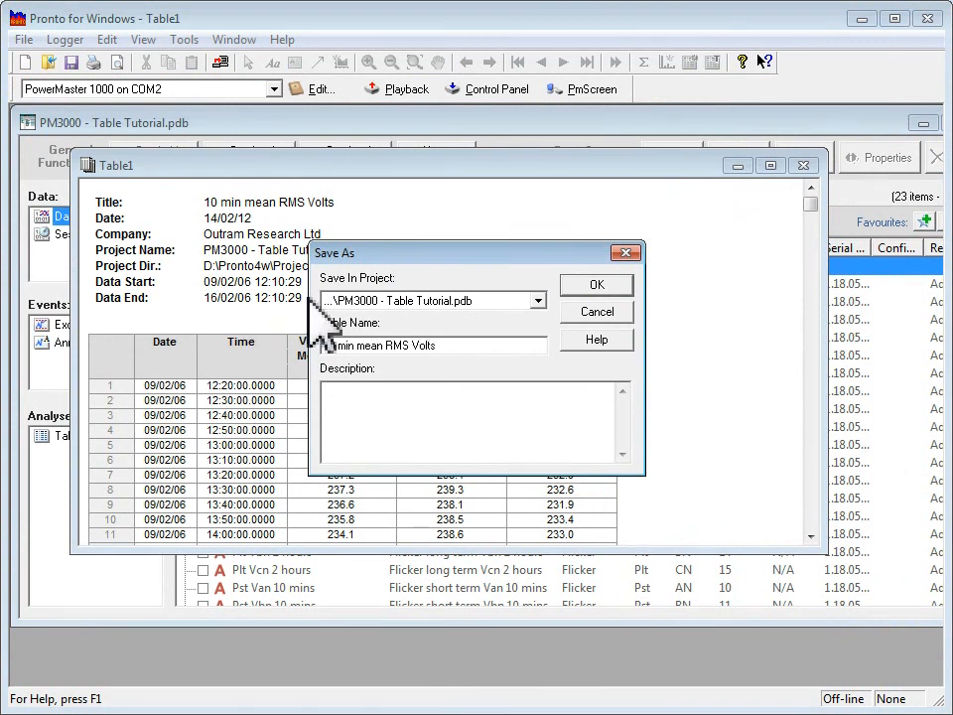
{"action": "key", "text": "Return"}
Step: Close the saved table, reopen it from the project's list of tables, and reposition its window over the project
{"action": "left_click_drag", "start_coordinate": [245, 166], "coordinate": [295, 257]}
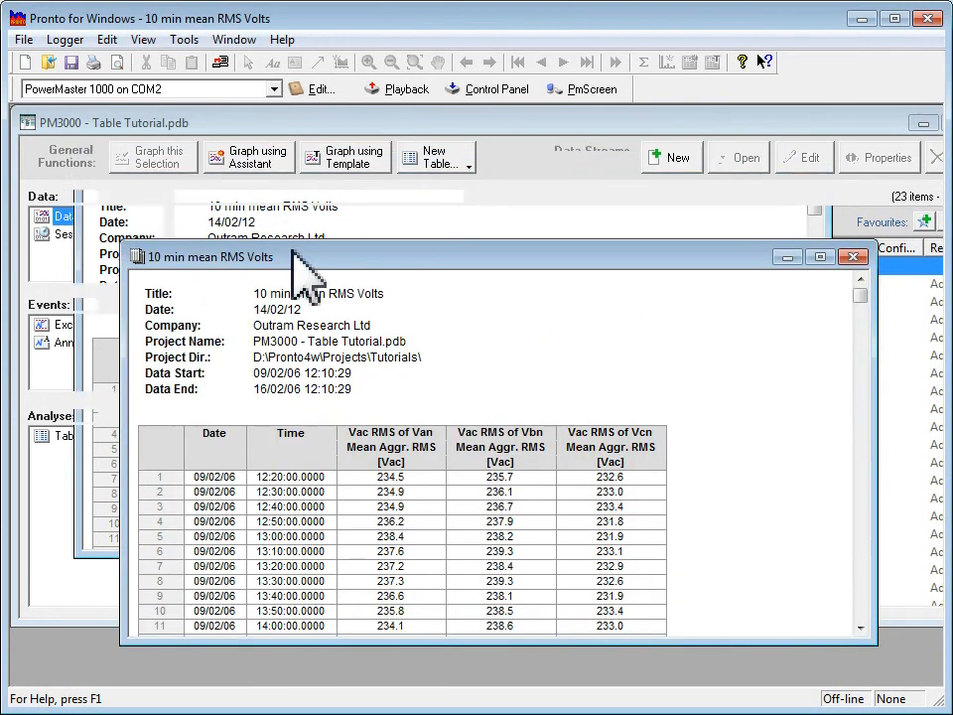
{"action": "left_click", "coordinate": [853, 257]}
{"action": "left_click", "coordinate": [70, 436]}
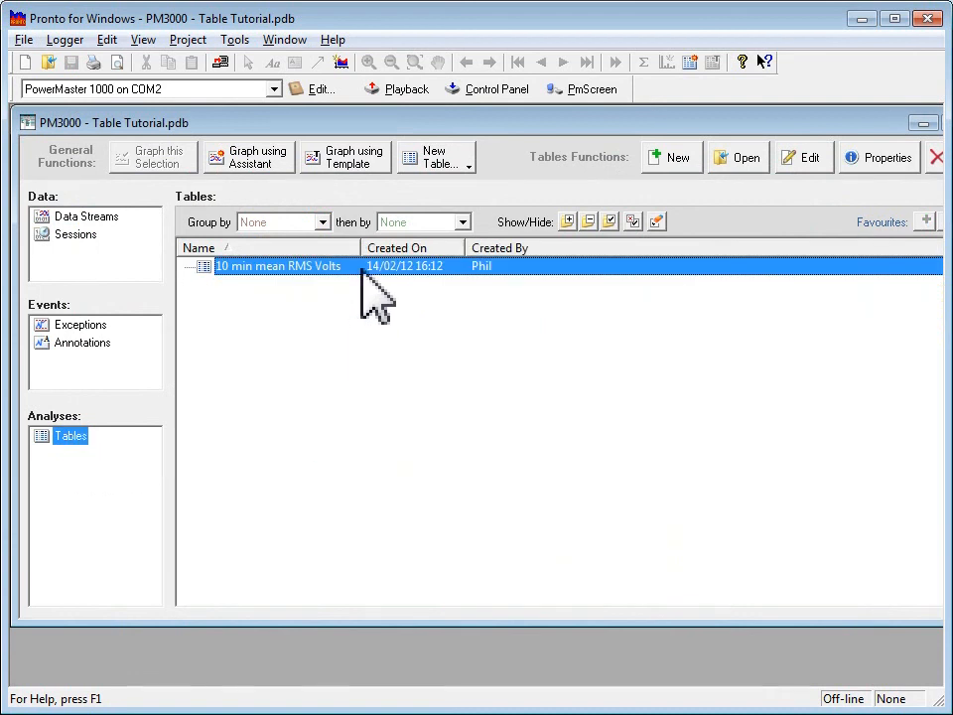
{"action": "left_click", "coordinate": [747, 158]}
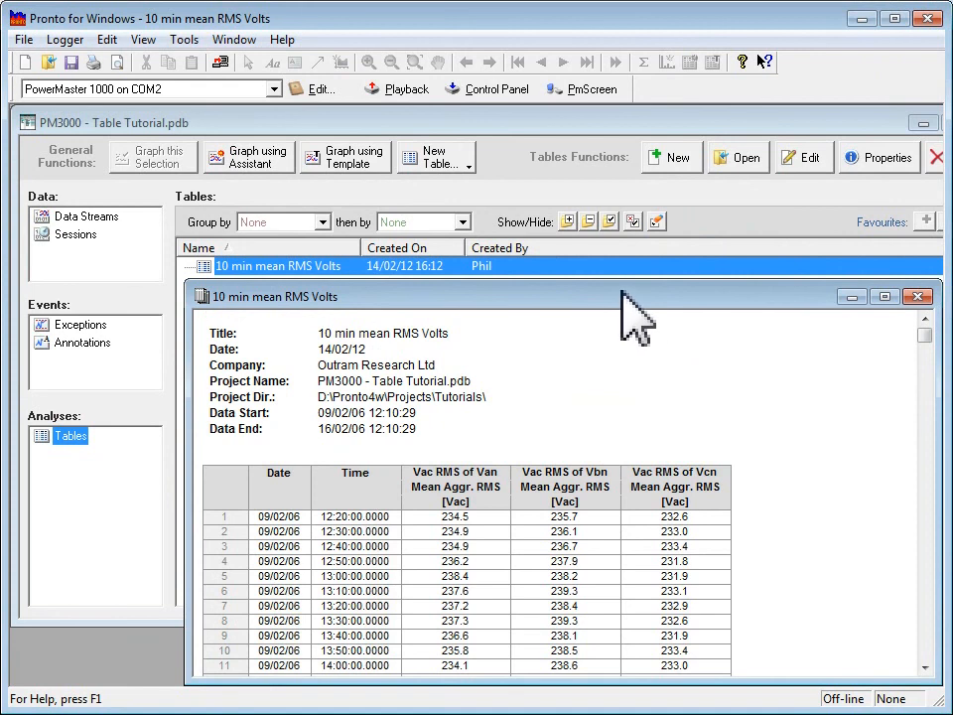
{"action": "left_click_drag", "start_coordinate": [624, 297], "coordinate": [556, 211]}
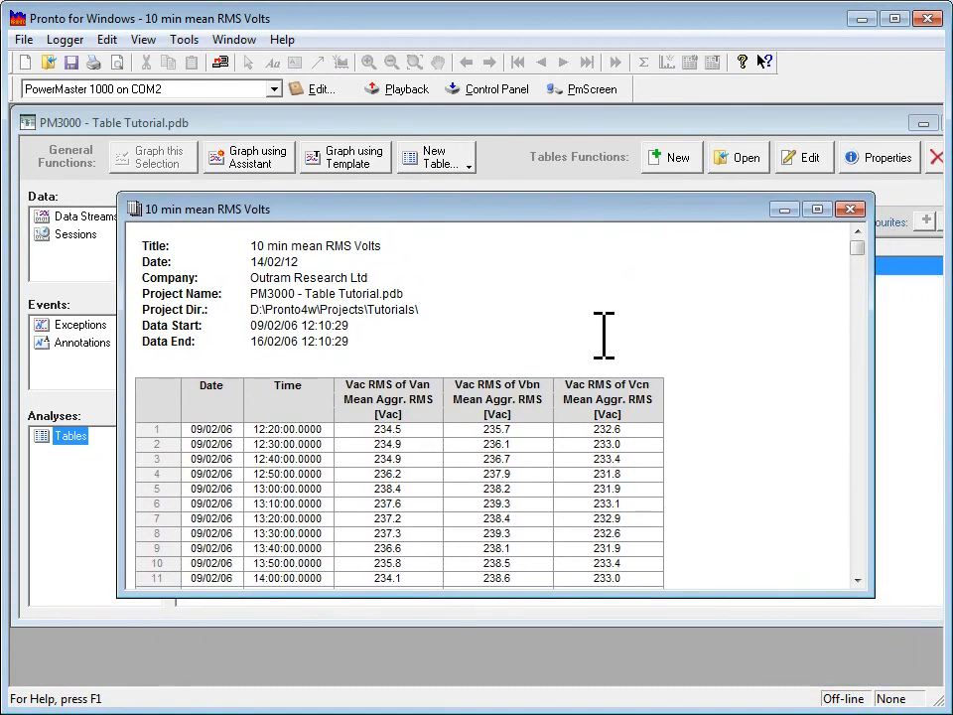